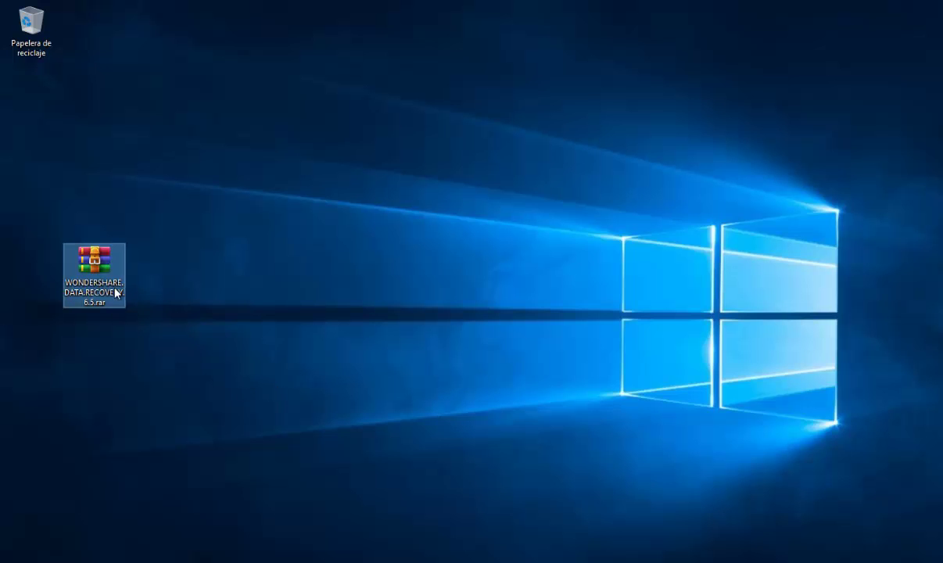
Move the WONDERSHARE.DATA.RECOVERY.6.5.rar archive to a free spot on the desktop and extract its contents there.
left_click_drag(117, 251, 233, 98)
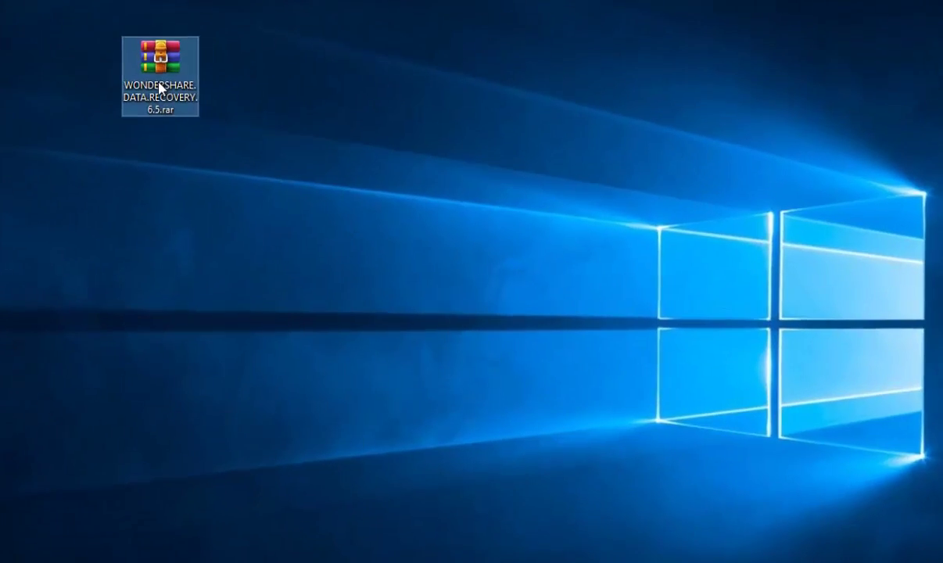
right_click(205, 126)
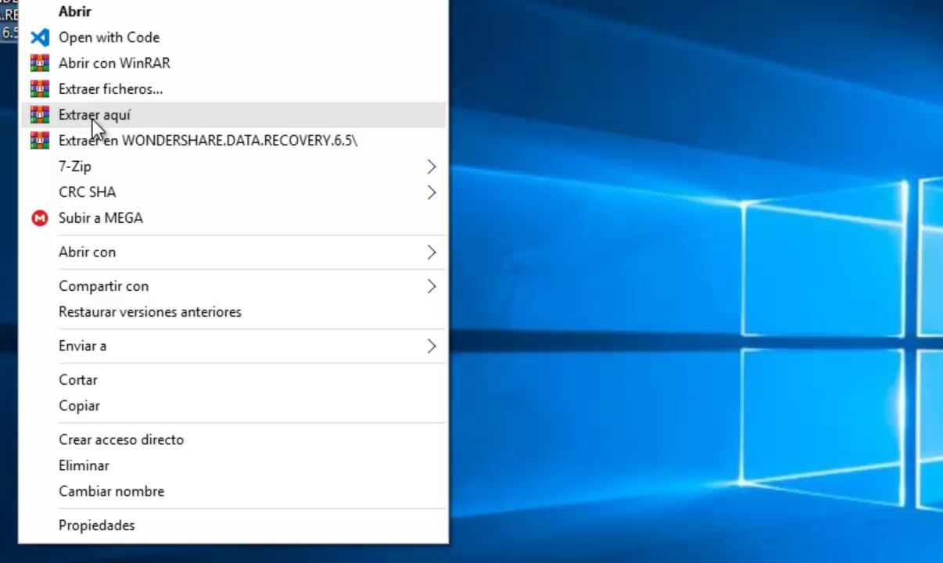
left_click(92, 119)
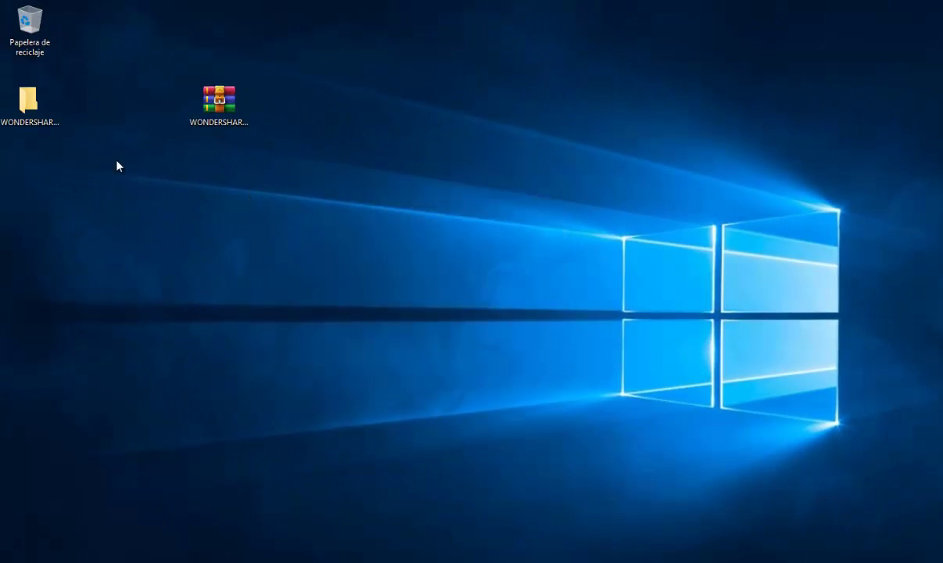
Open the extracted WONDERSHARE.DATA.RECOVERY.6.5 folder and run INSTALAR.exe as administrator.
double_click(29, 106)
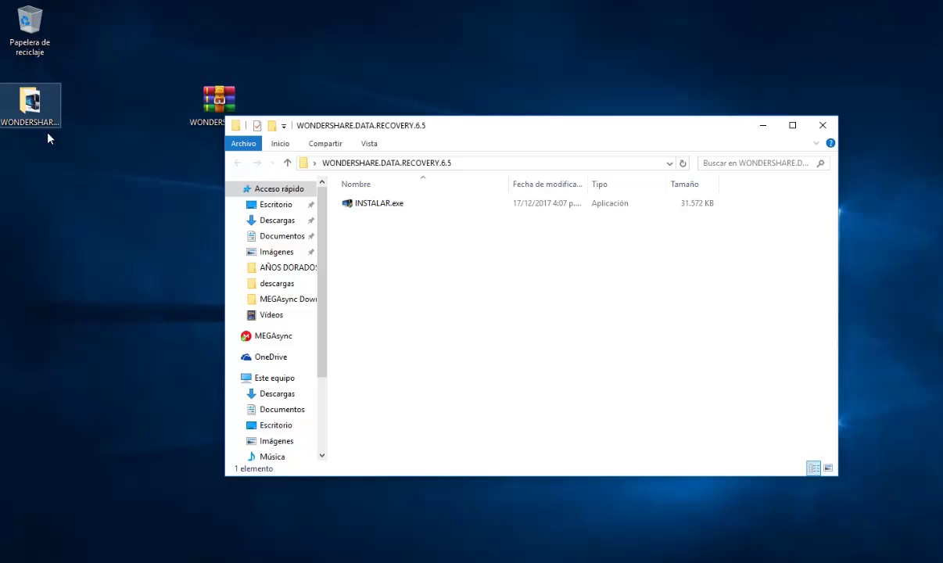
right_click(382, 208)
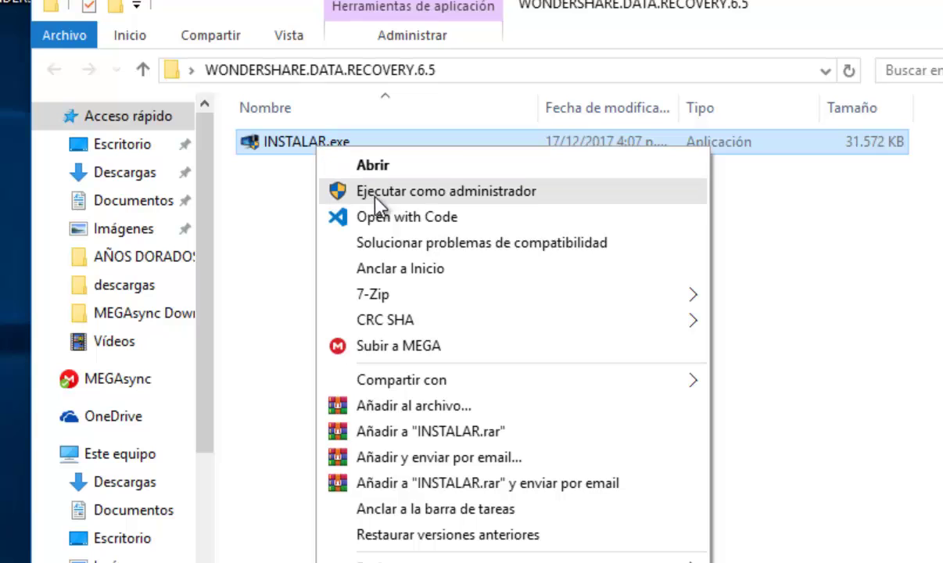
left_click(455, 194)
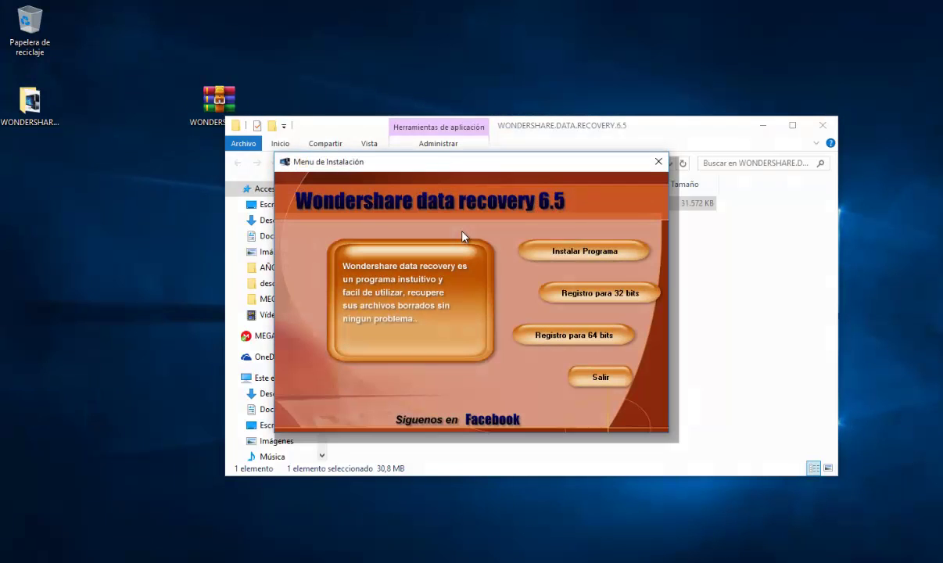
Install the program in Spanish, accepting the licence agreement and keeping the desktop and quick launch icons.
left_click(574, 261)
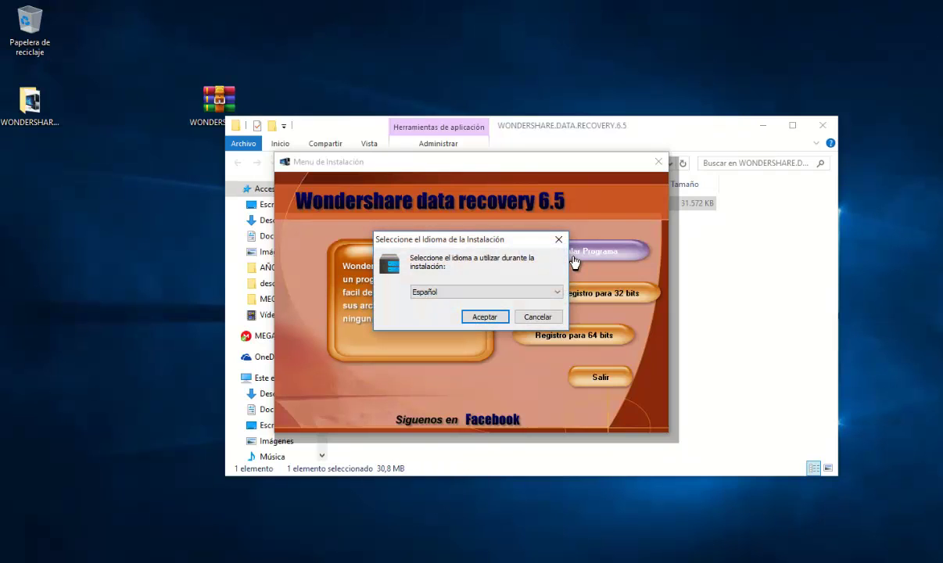
left_click(486, 318)
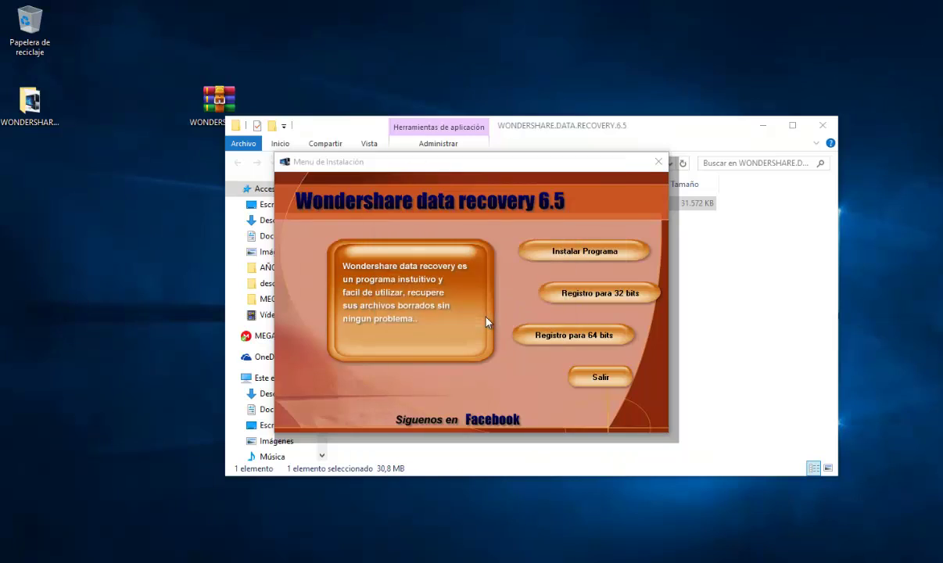
left_click(540, 393)
left_click(358, 352)
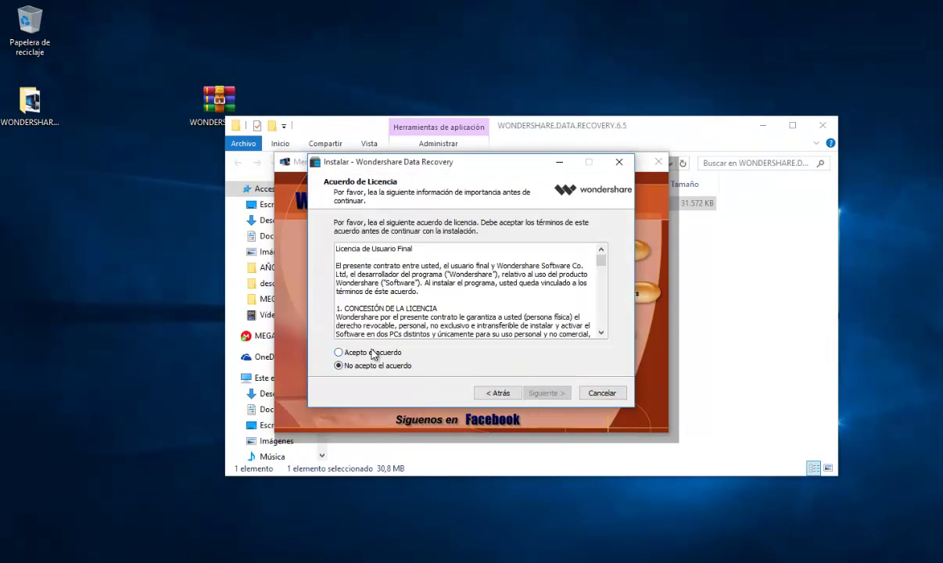
left_click(557, 393)
left_click(557, 395)
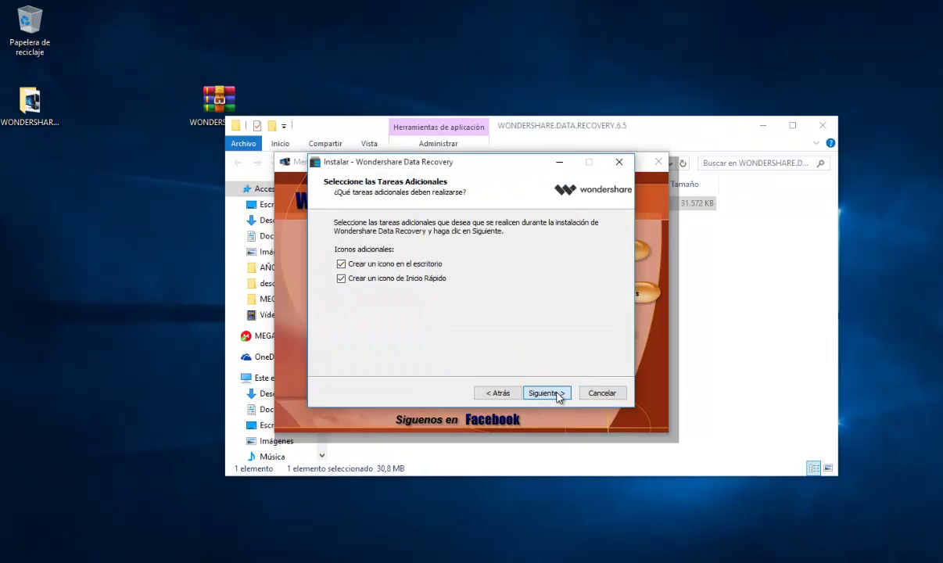
left_click(545, 395)
left_click(546, 395)
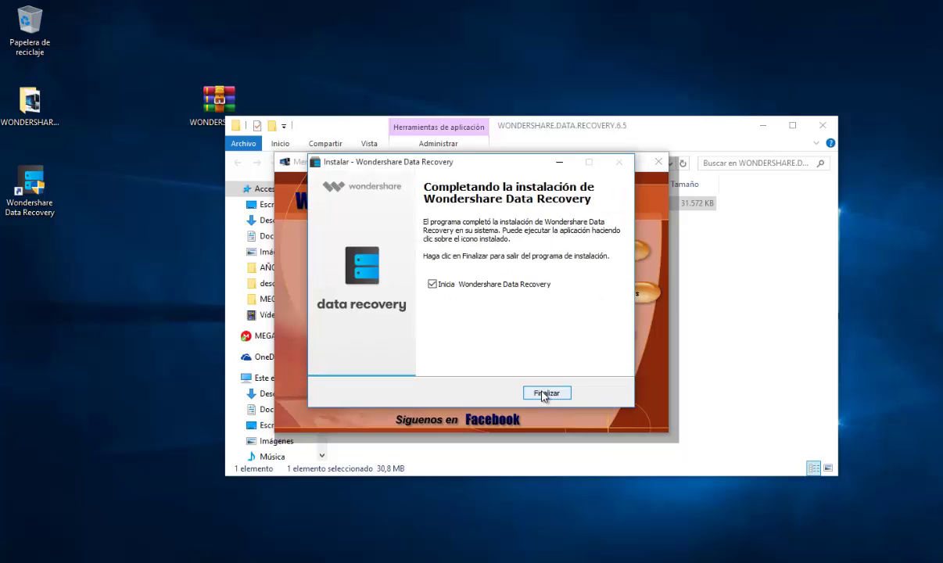
Finish the setup without launching Wondershare Data Recovery and minimize the Wondershare web page in the browser.
left_click(432, 284)
left_click(546, 394)
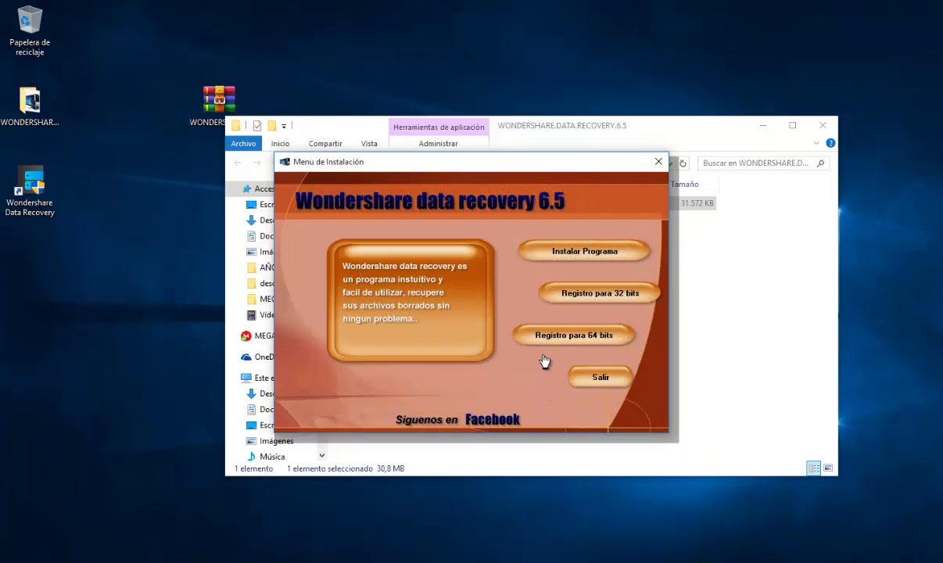
left_click(601, 294)
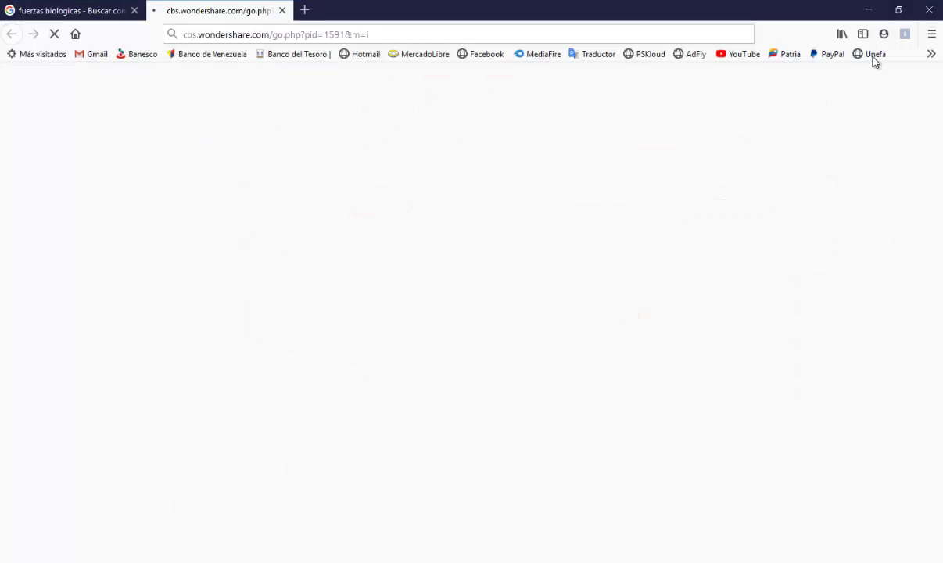
left_click(875, 13)
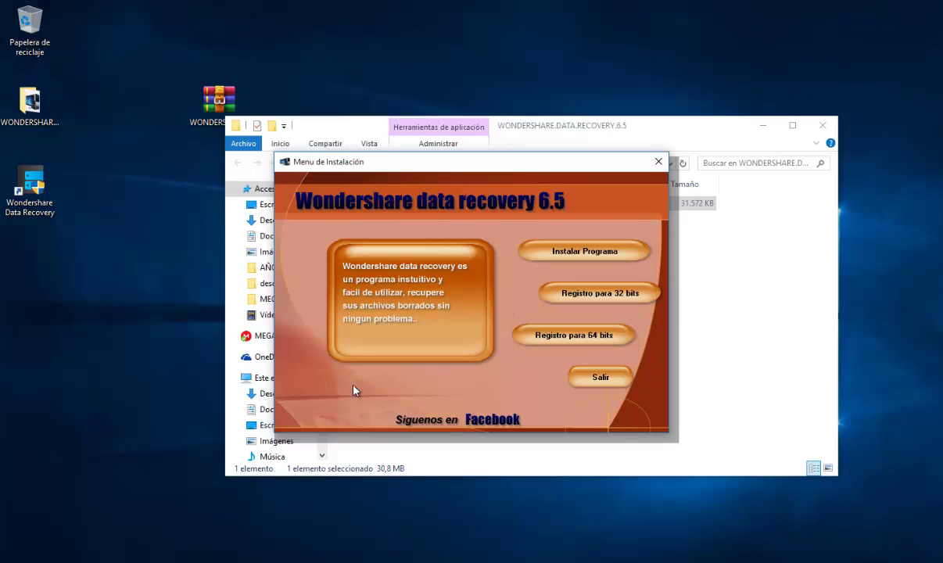
Check in the computer's system properties whether Windows is 32-bit or 64-bit, and close the window.
key("super")
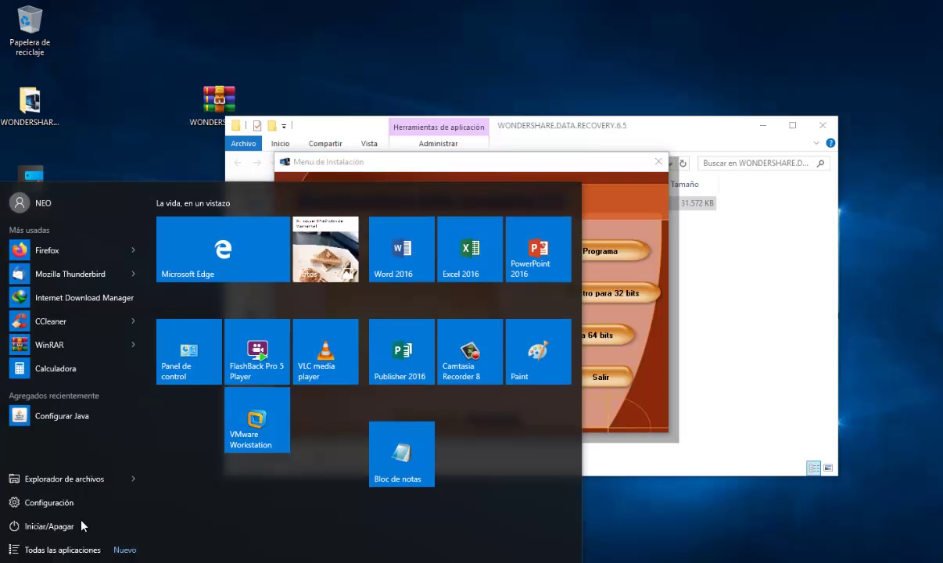
right_click(52, 485)
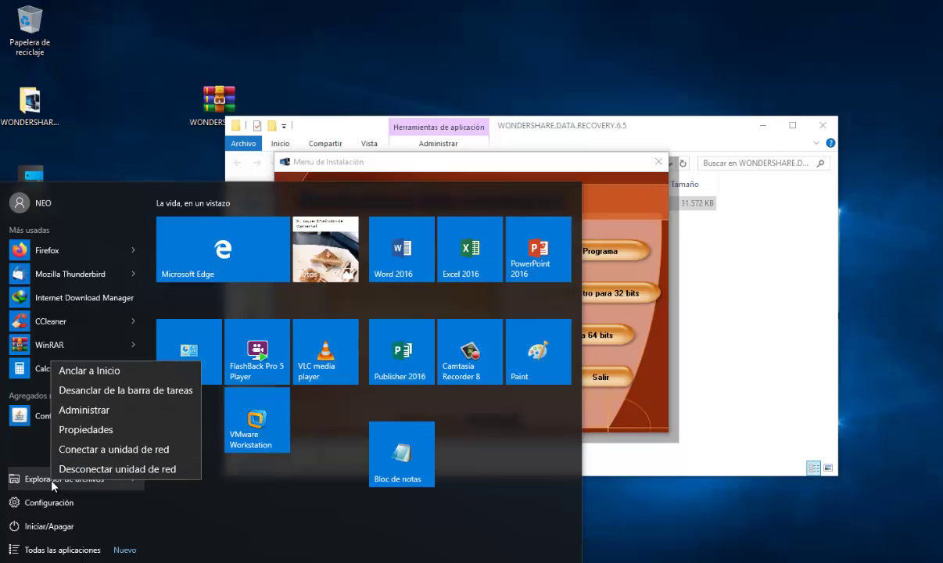
left_click(84, 428)
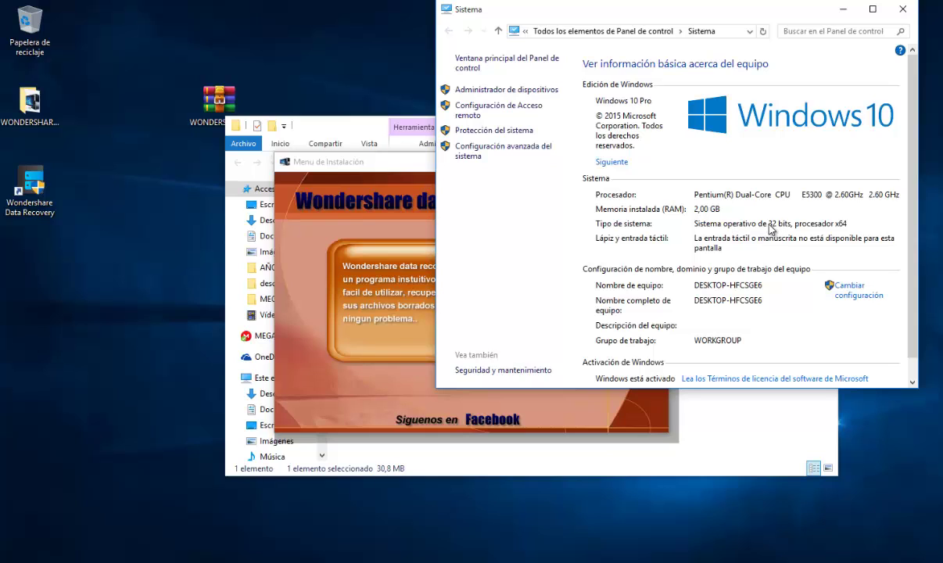
left_click(903, 10)
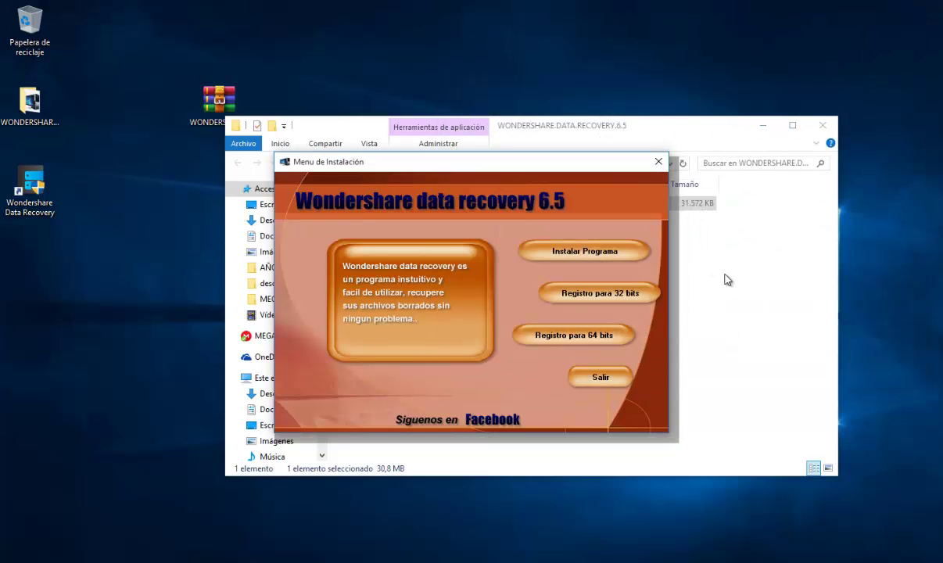
Apply the 32-bit registration from the installation menu and exit that menu.
left_click(577, 295)
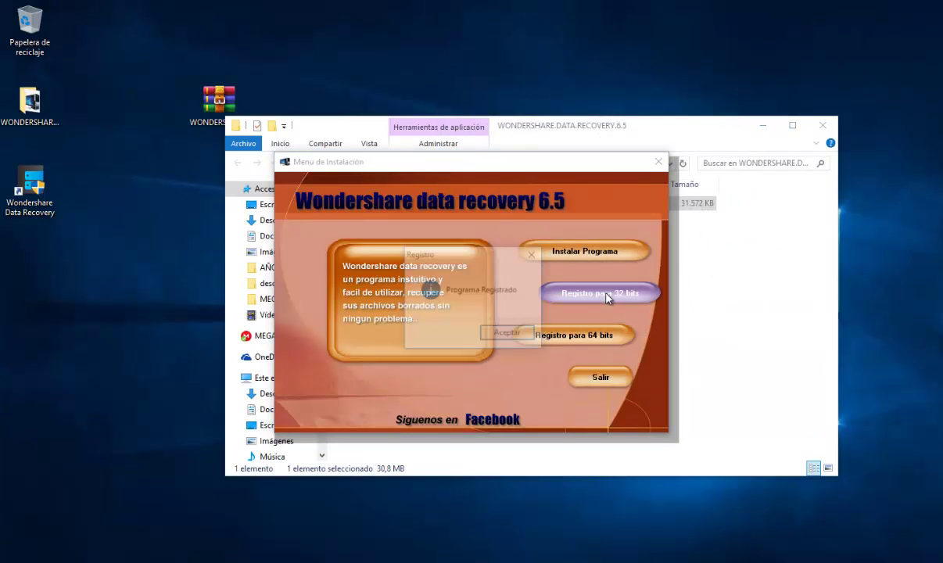
left_click(507, 337)
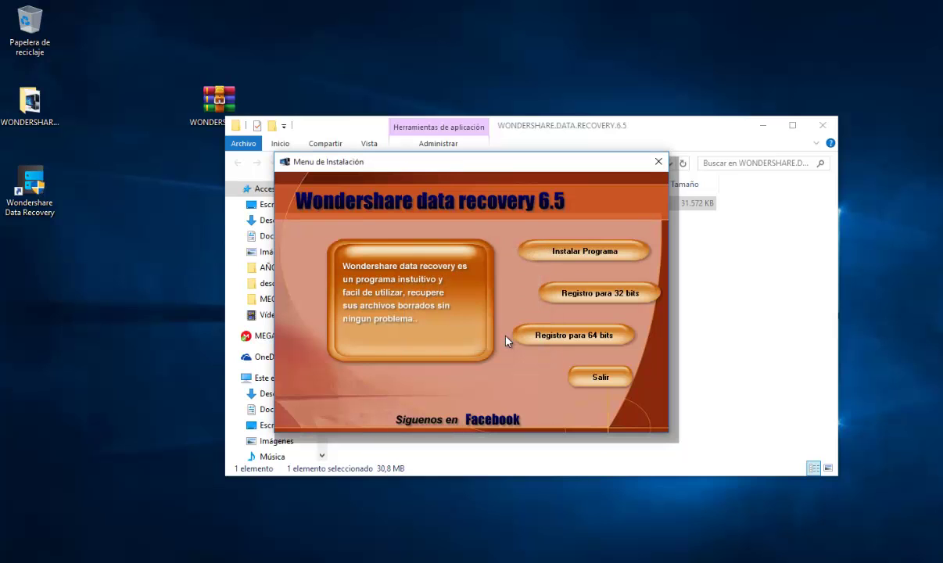
left_click(602, 379)
Close the installer folder and launch Wondershare Data Recovery from the desktop.
right_click(380, 204)
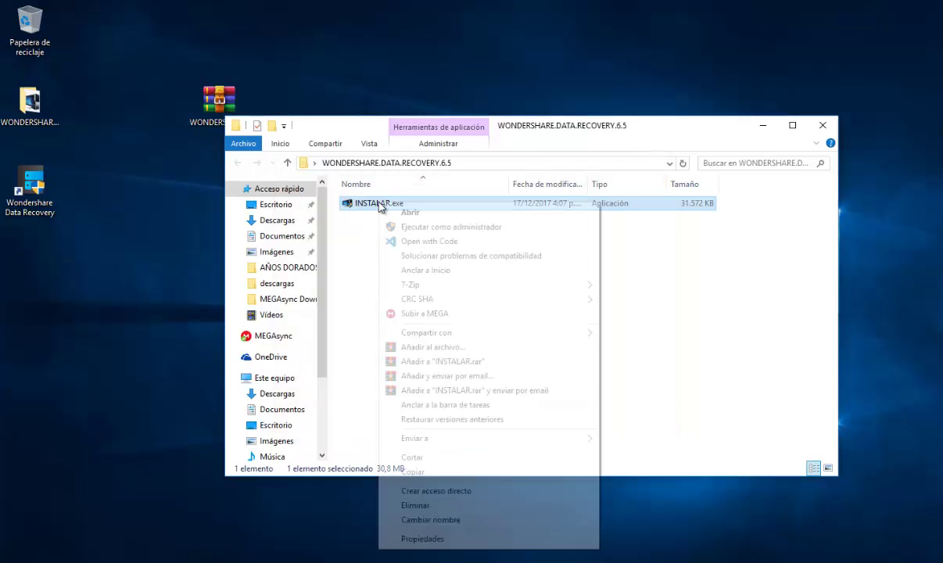
left_click(820, 127)
left_click(30, 188)
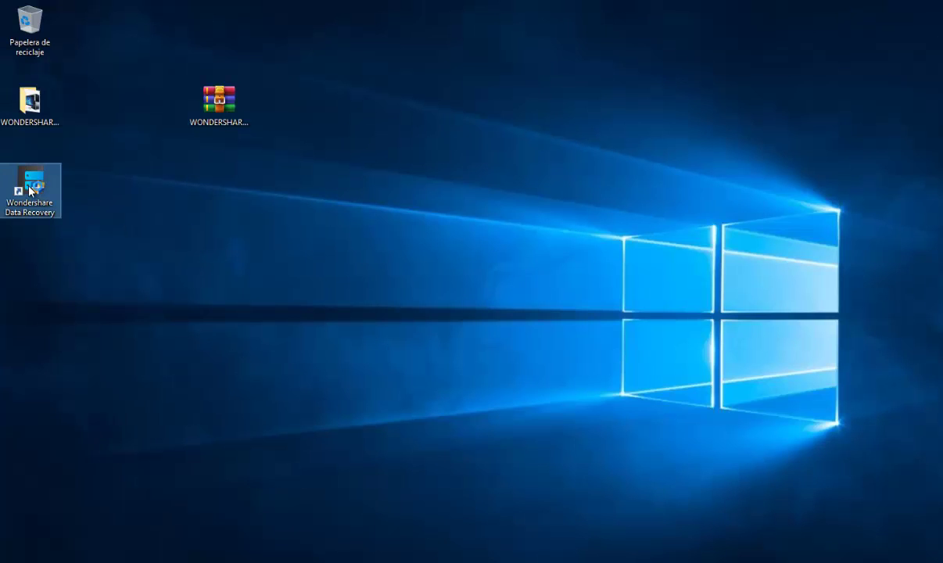
double_click(30, 189)
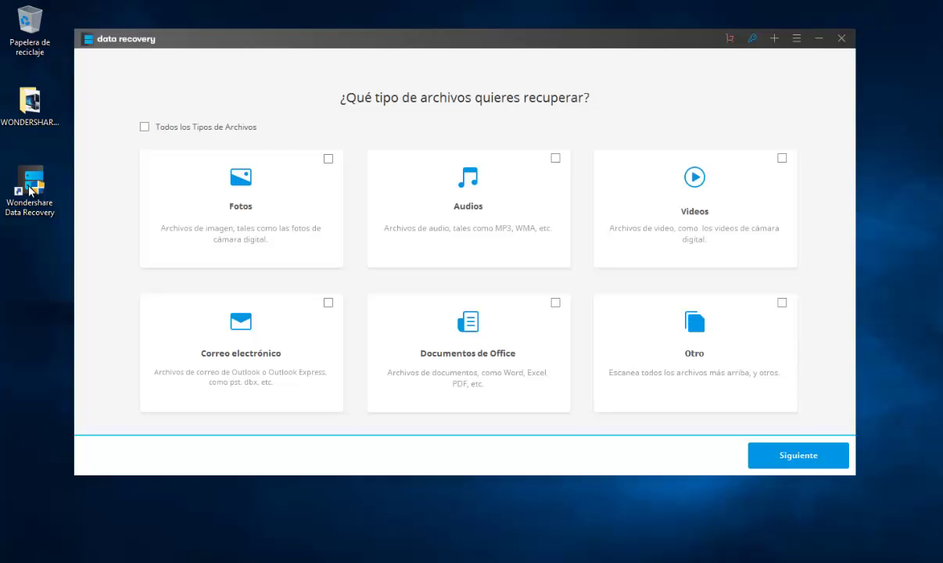
Choose all file types to recover and scan the MIS DATOS (D:) drive.
left_click(143, 128)
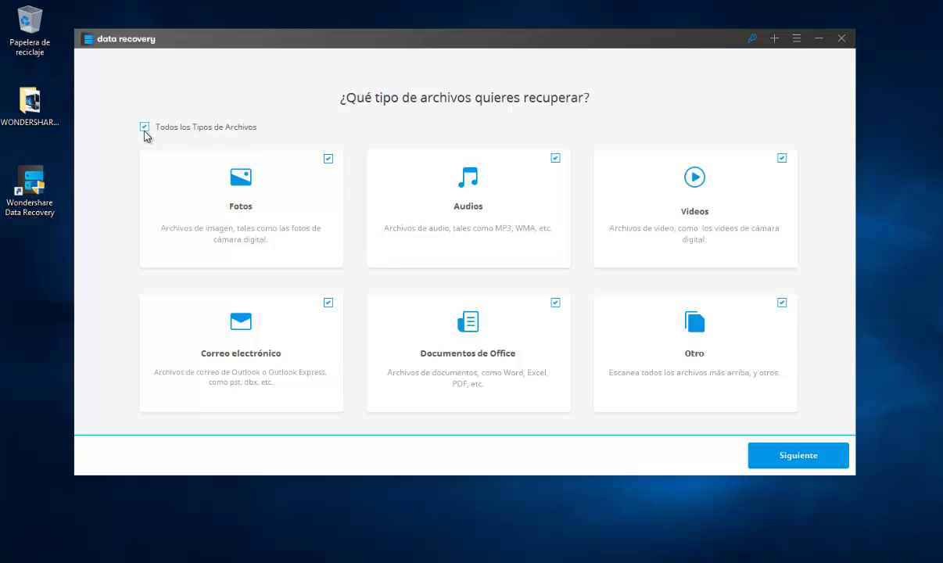
left_click(800, 460)
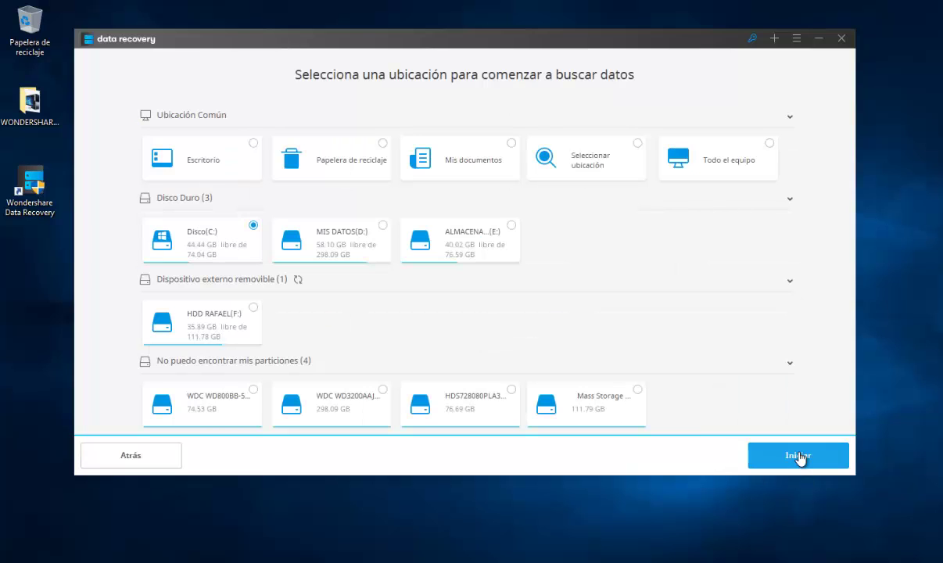
left_click(387, 250)
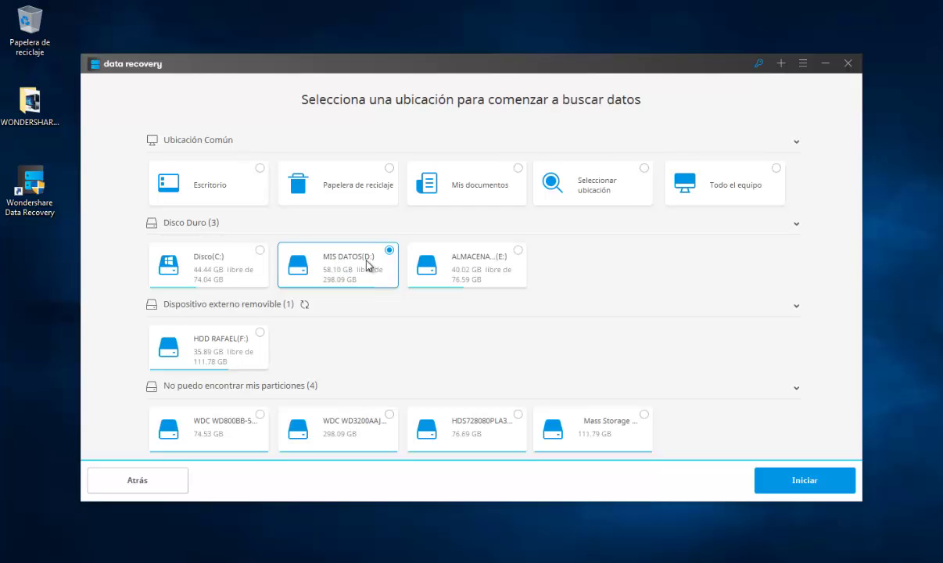
left_click(766, 477)
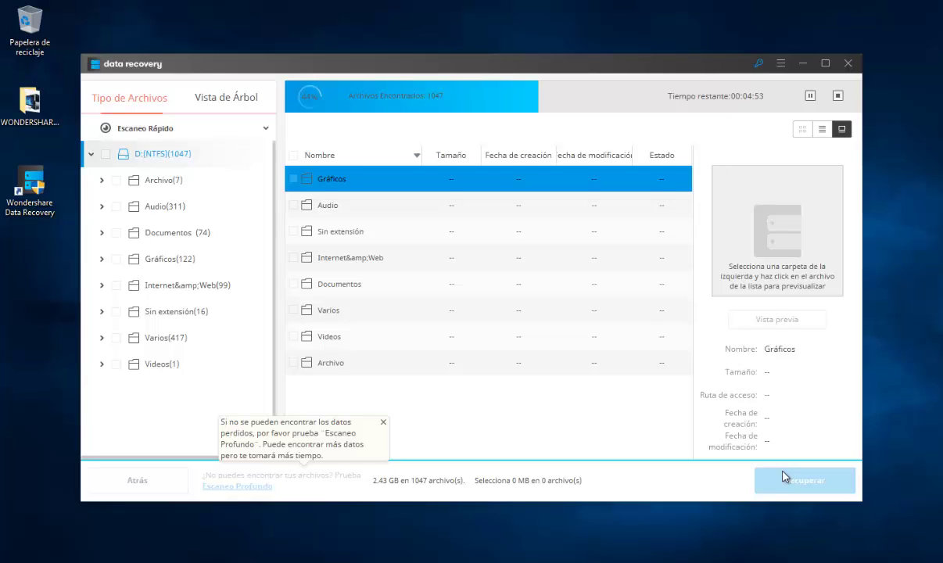
left_click(483, 314)
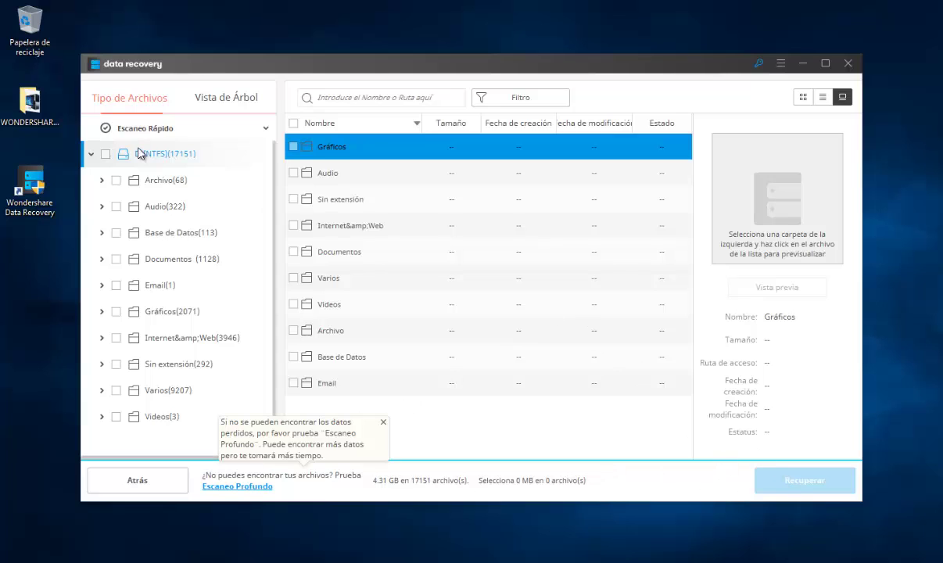
Select every file found on drive D: and recover them to the user's Desktop folder on drive C:.
left_click(106, 154)
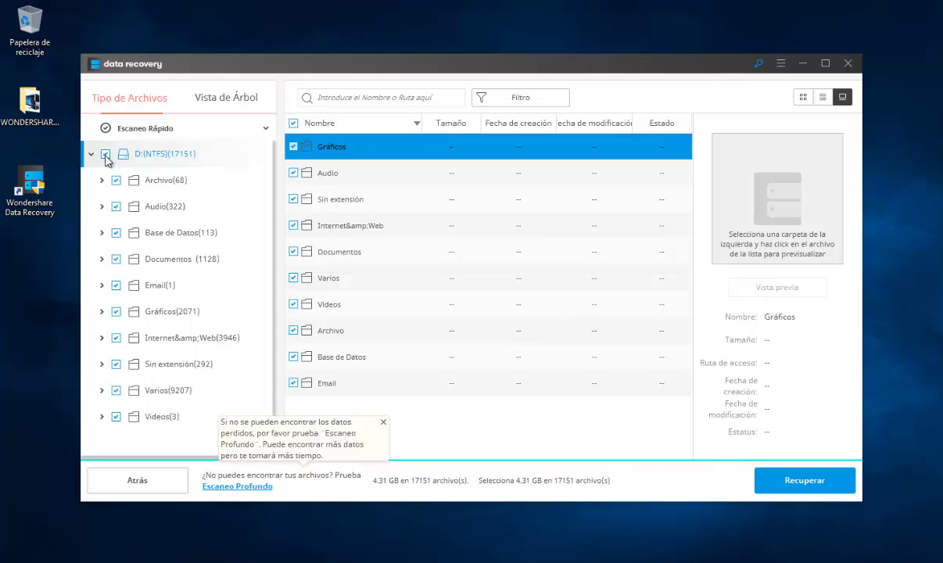
left_click(814, 483)
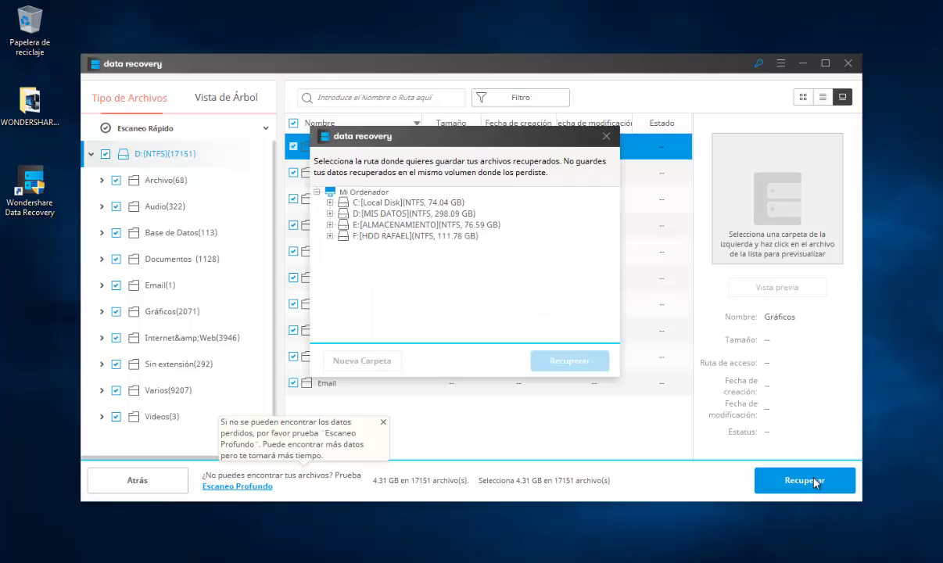
left_click(329, 202)
left_click(343, 247)
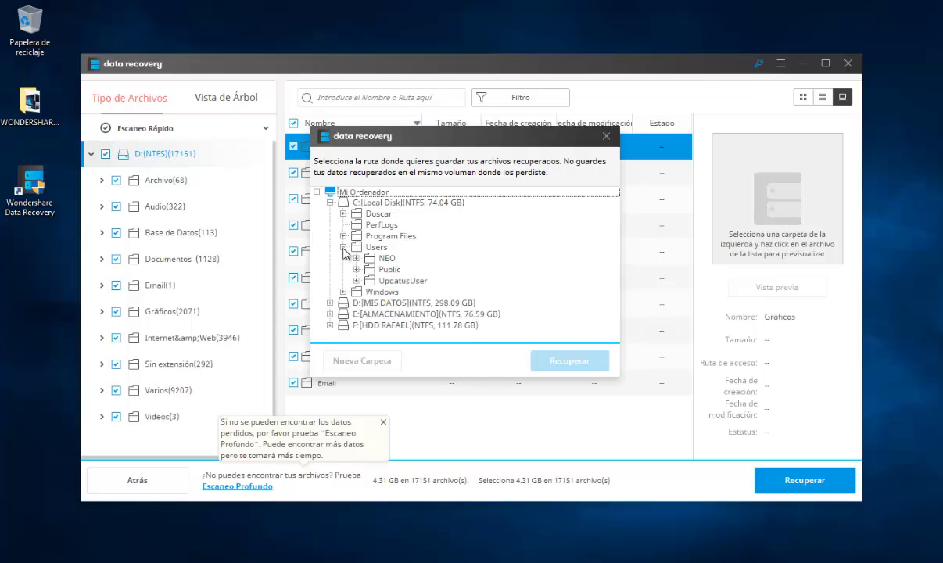
left_click(355, 258)
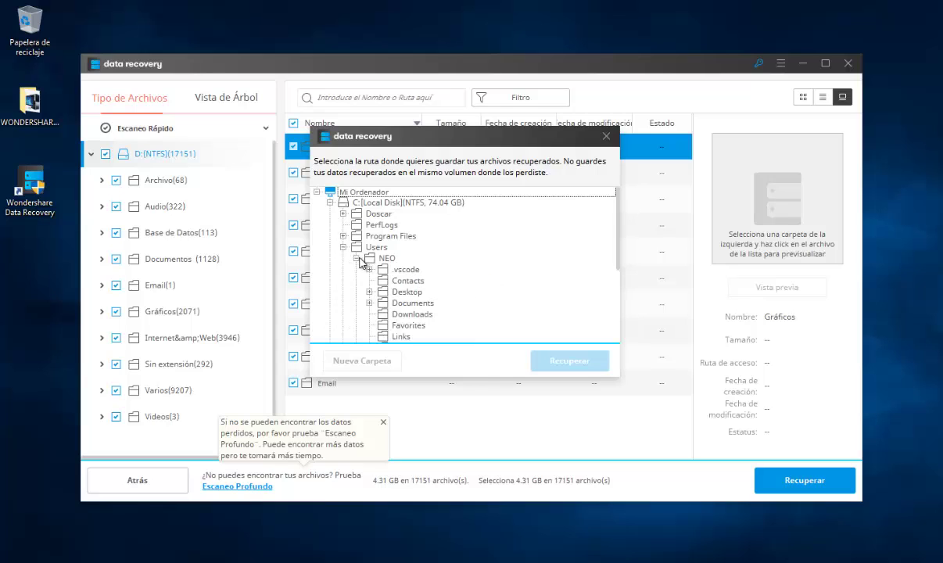
left_click(407, 291)
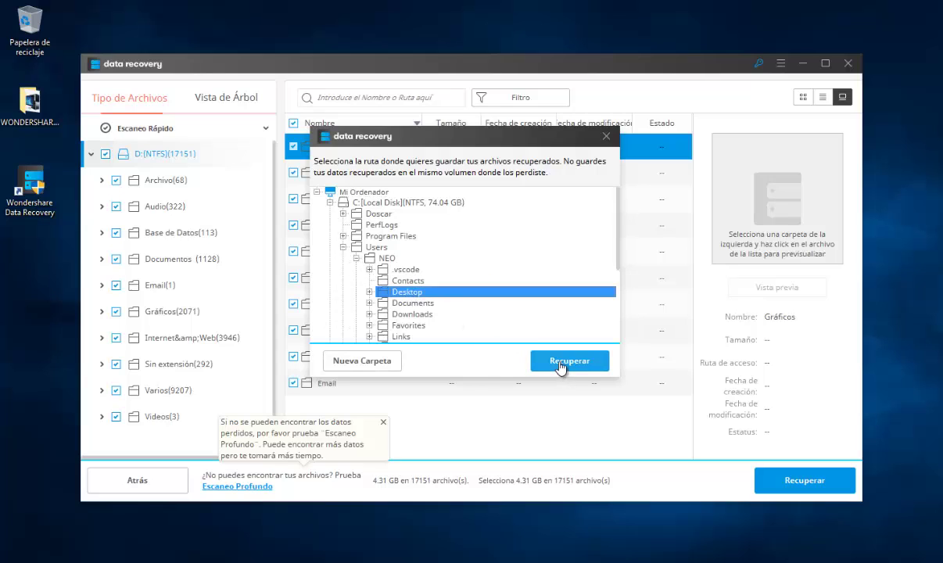
left_click(561, 363)
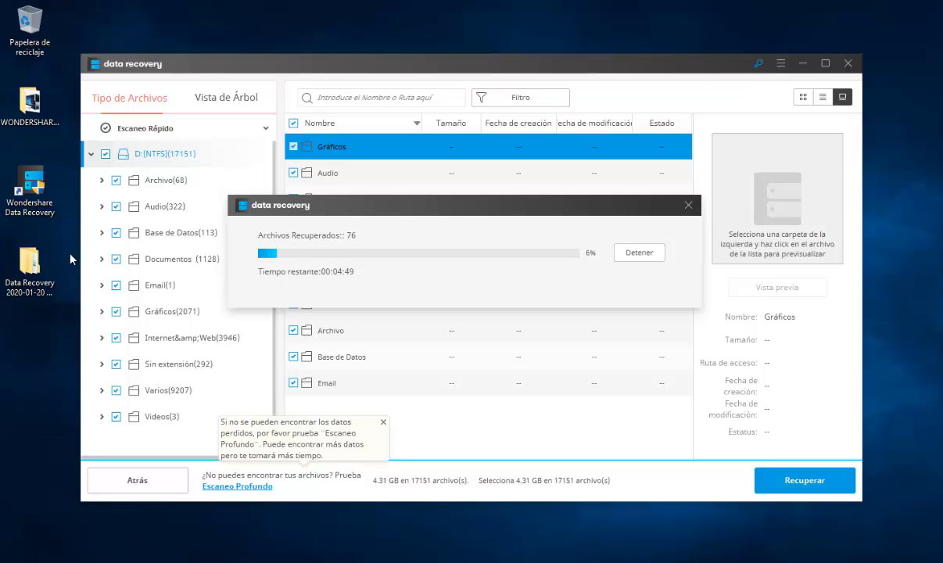
Stop the running file recovery and close Wondershare Data Recovery without saving the scan results.
left_click(636, 254)
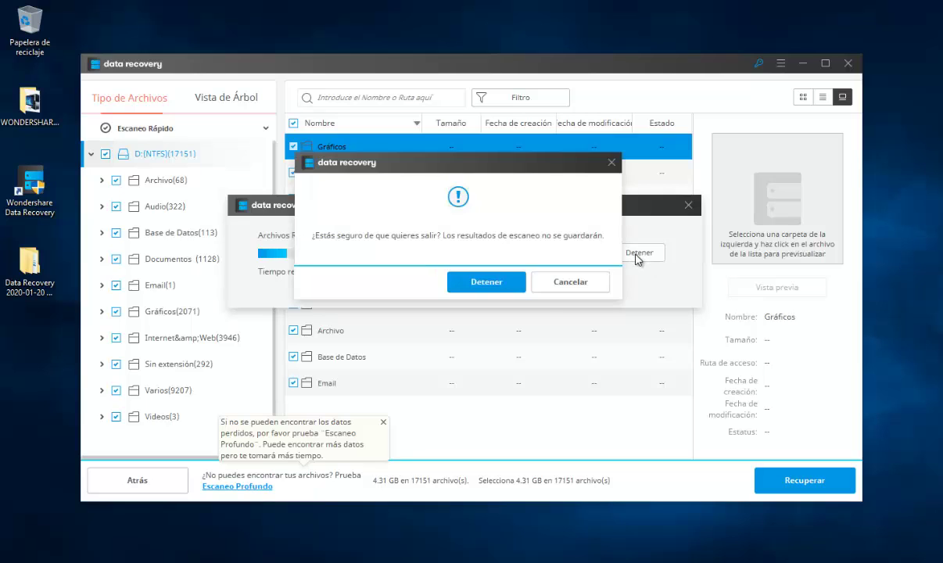
left_click(491, 286)
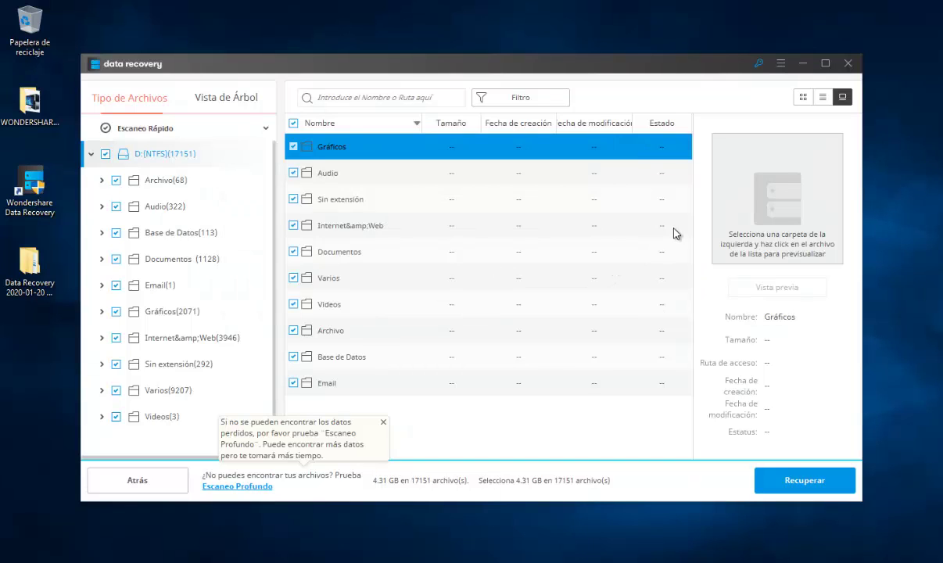
left_click(491, 316)
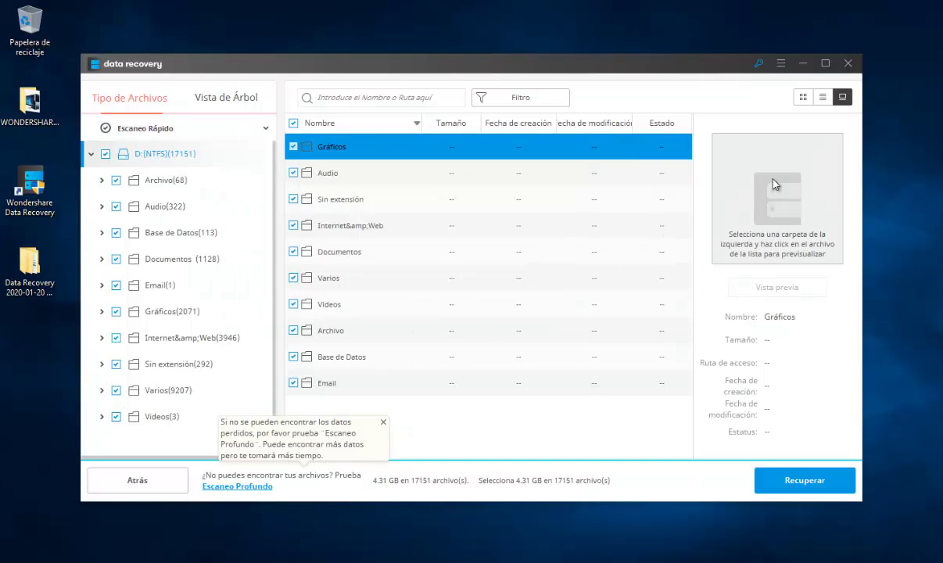
left_click(847, 63)
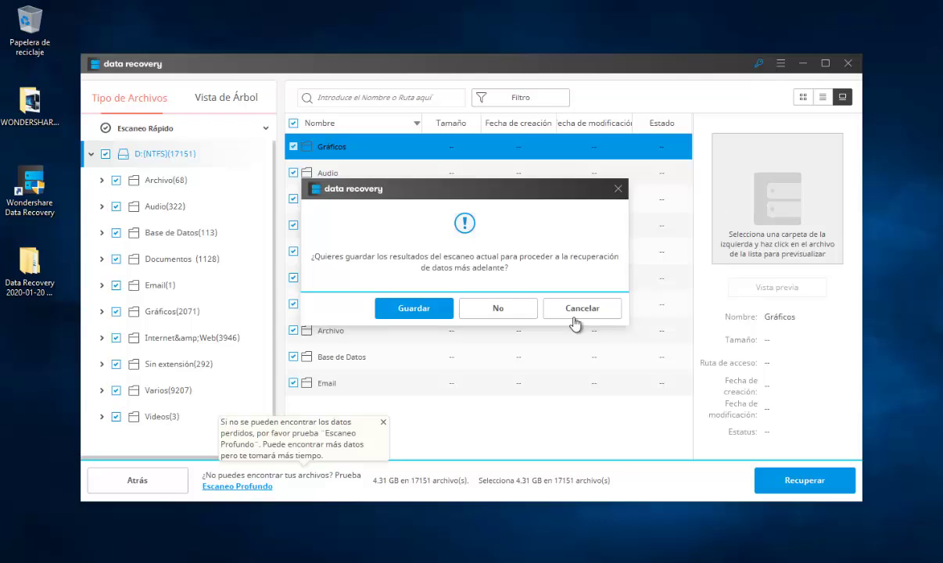
left_click(510, 314)
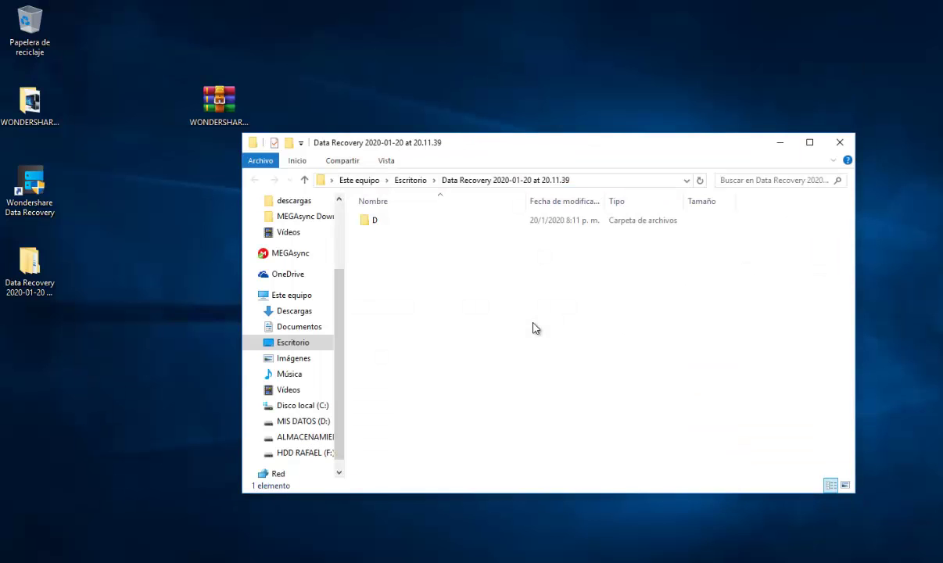
Browse the recovered files in both Recycle Bin subfolders of the recovery folder's D directory and close the folder window.
double_click(373, 221)
double_click(375, 223)
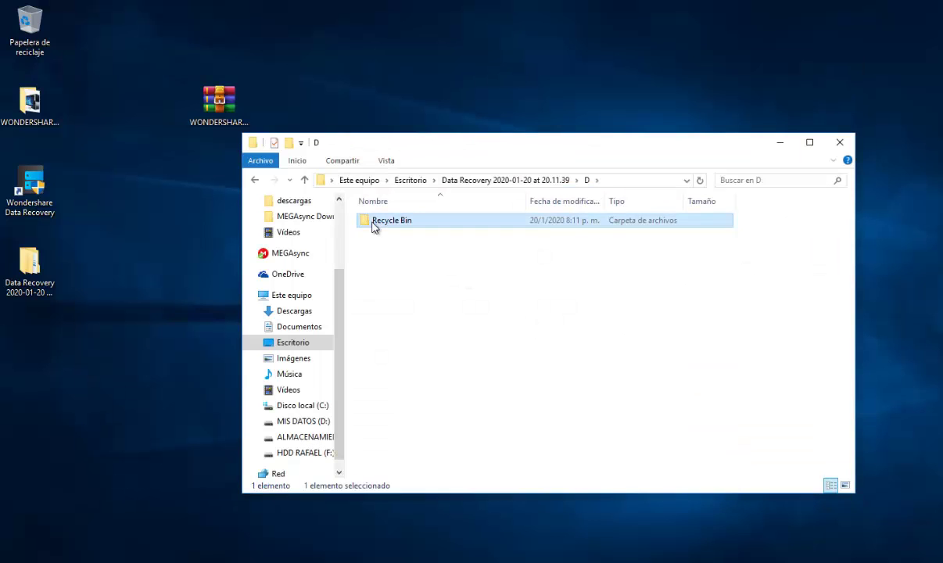
double_click(373, 221)
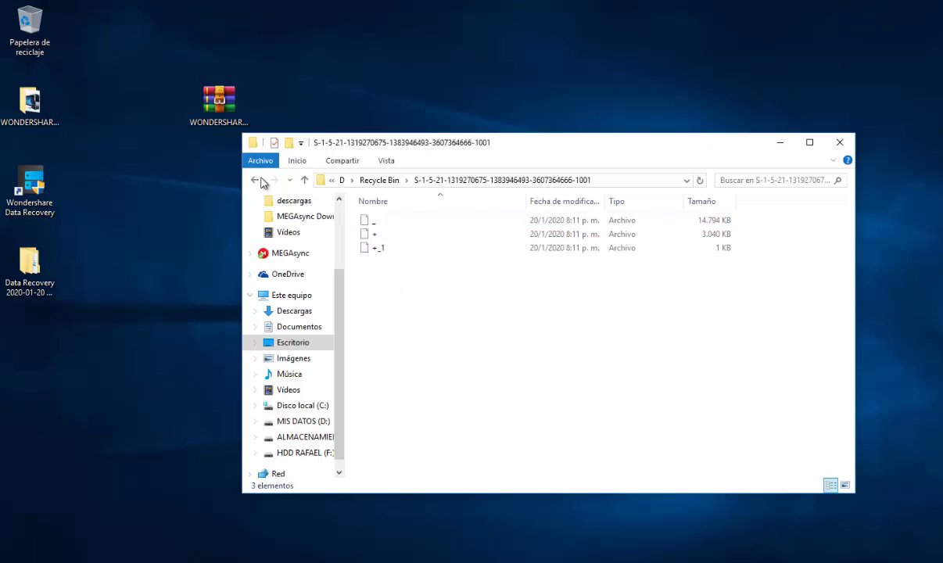
key("BackSpace")
double_click(374, 234)
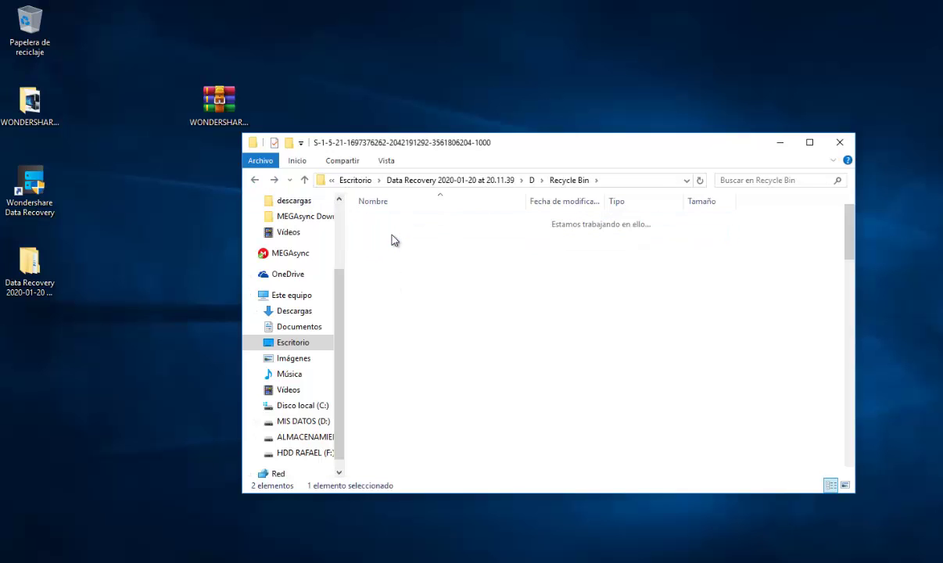
scroll(743, 235, "down", 10)
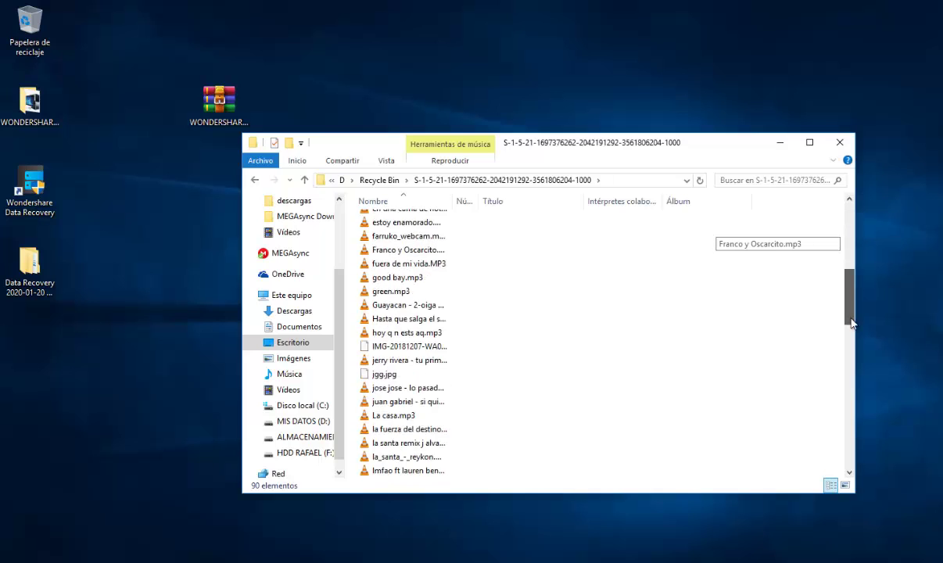
left_click(839, 142)
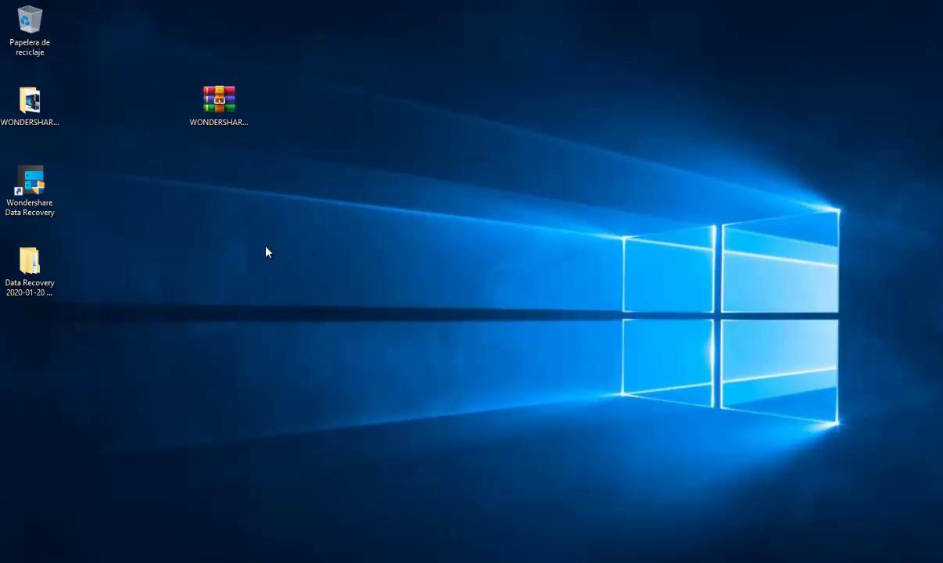